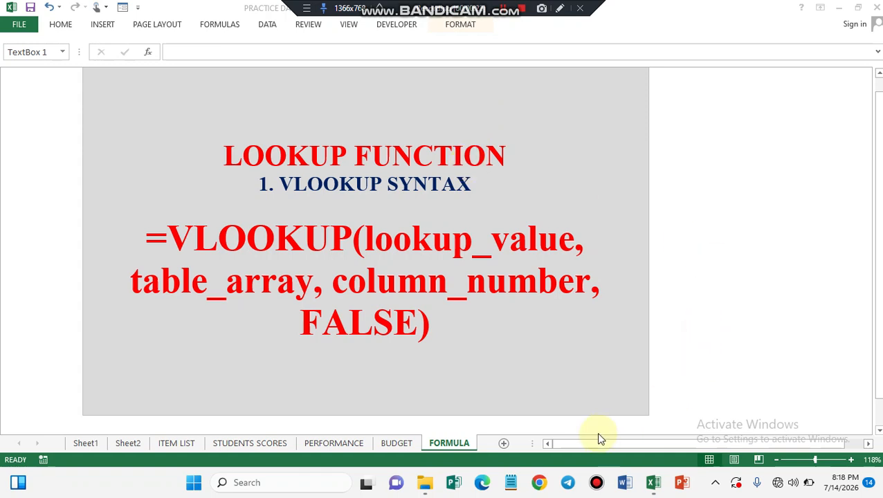
Step: Switch to the DAY 8 workbook and view the student ID and name table on Sheet1
{"action": "mouse_move", "coordinate": [654, 487]}
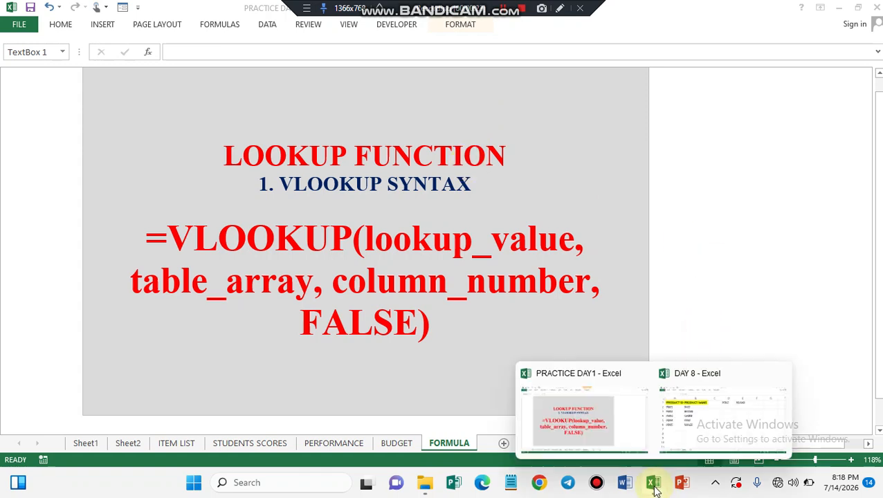
{"action": "left_click", "coordinate": [680, 407]}
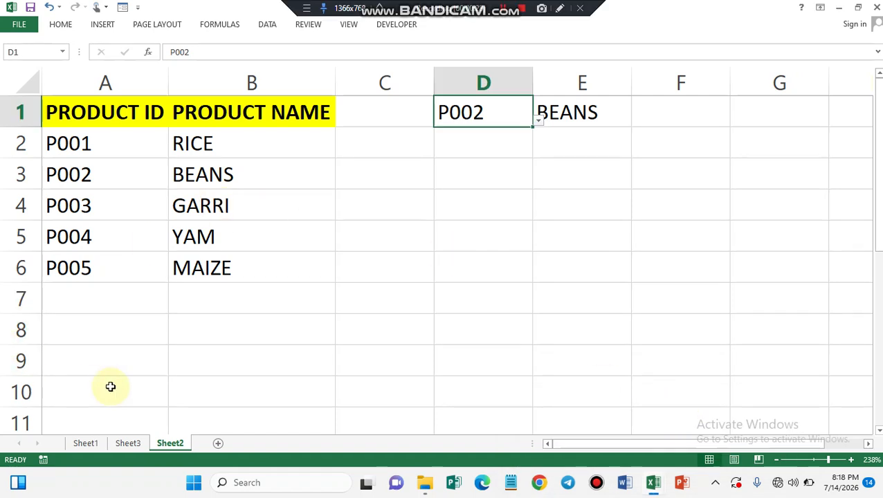
{"action": "left_click", "coordinate": [85, 444]}
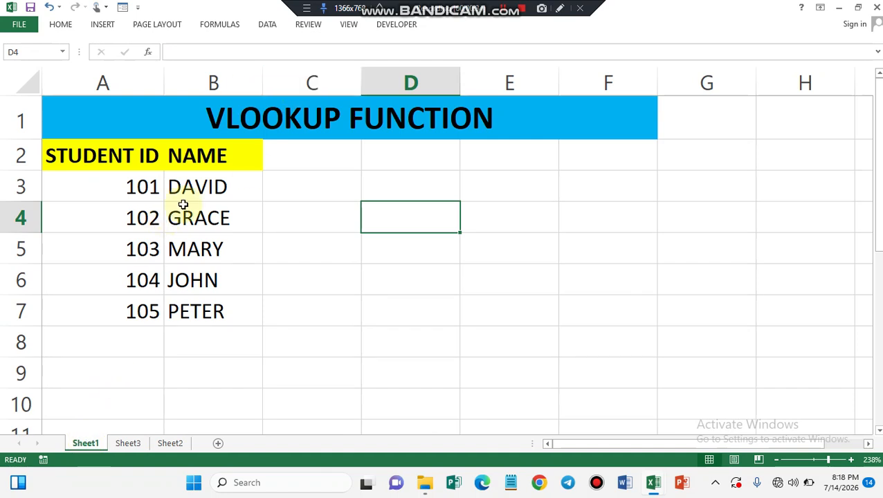
{"action": "left_click", "coordinate": [142, 255]}
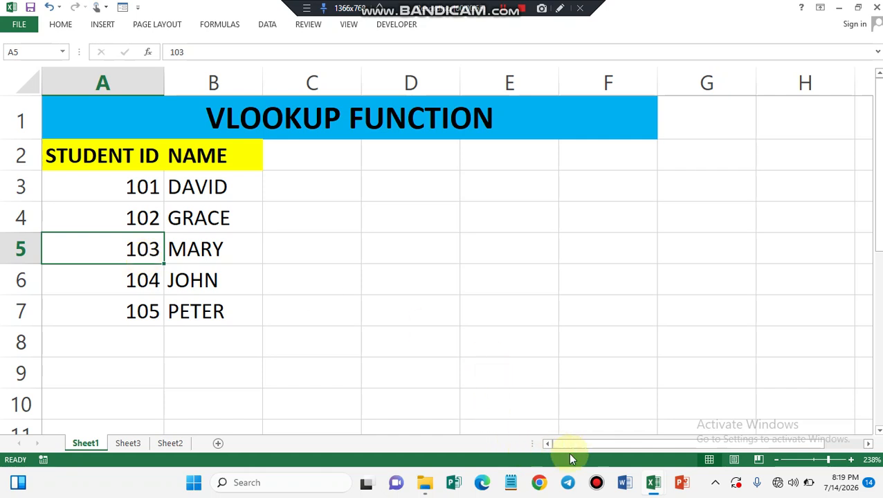
Step: Switch to the PRACTICE DAY1 workbook and examine the VLOOKUP syntax in the text box on the FORMULA sheet
{"action": "mouse_move", "coordinate": [652, 486]}
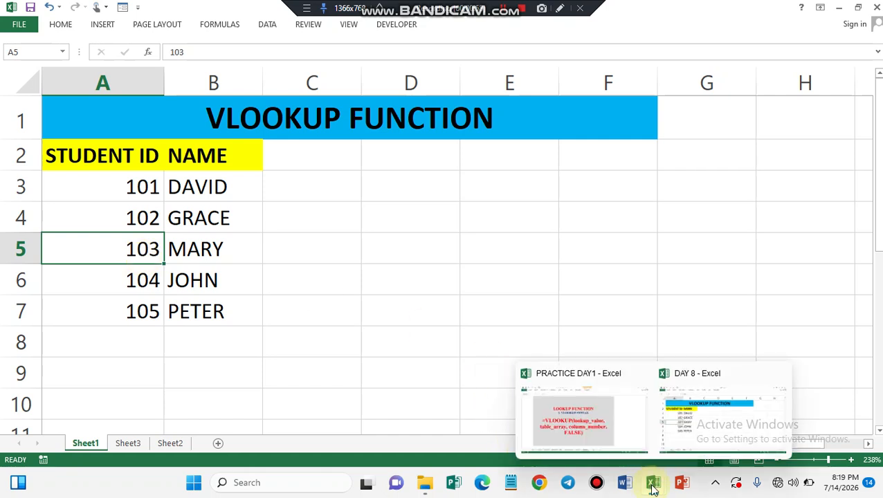
{"action": "left_click", "coordinate": [554, 409]}
{"action": "left_click", "coordinate": [349, 283]}
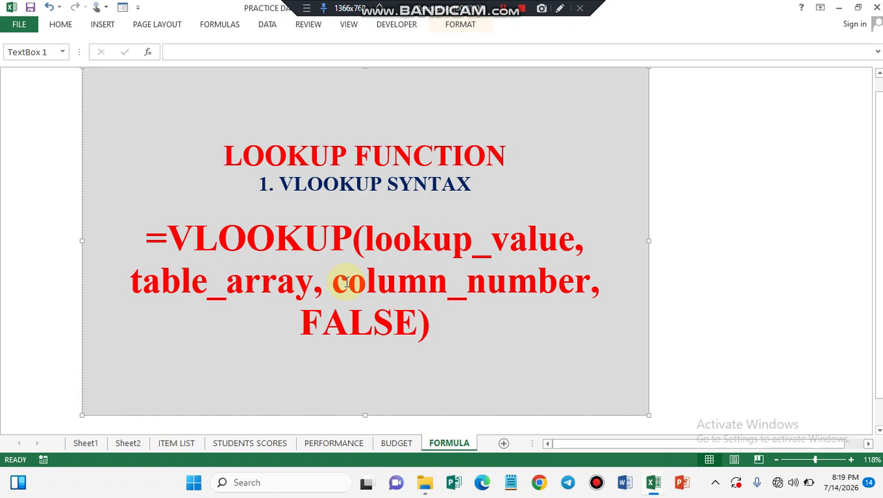
{"action": "left_click", "coordinate": [146, 237]}
{"action": "left_click_drag", "start_coordinate": [146, 237], "coordinate": [463, 335]}
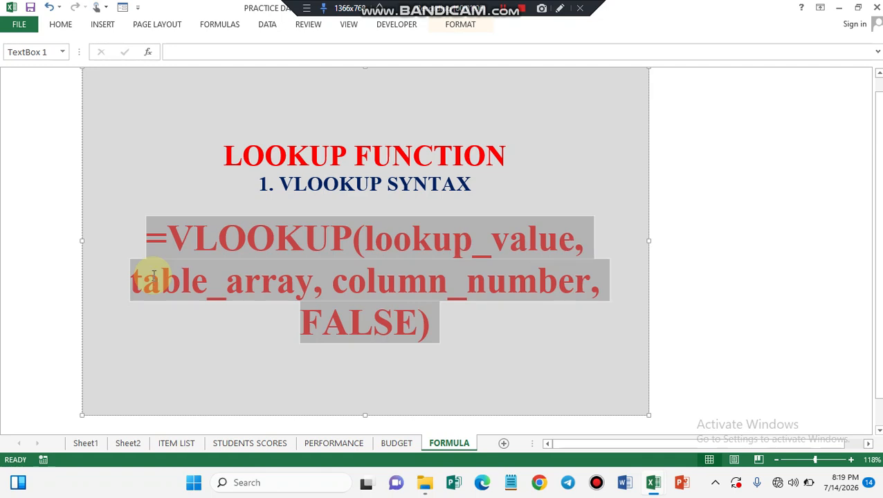
{"action": "left_click", "coordinate": [156, 275]}
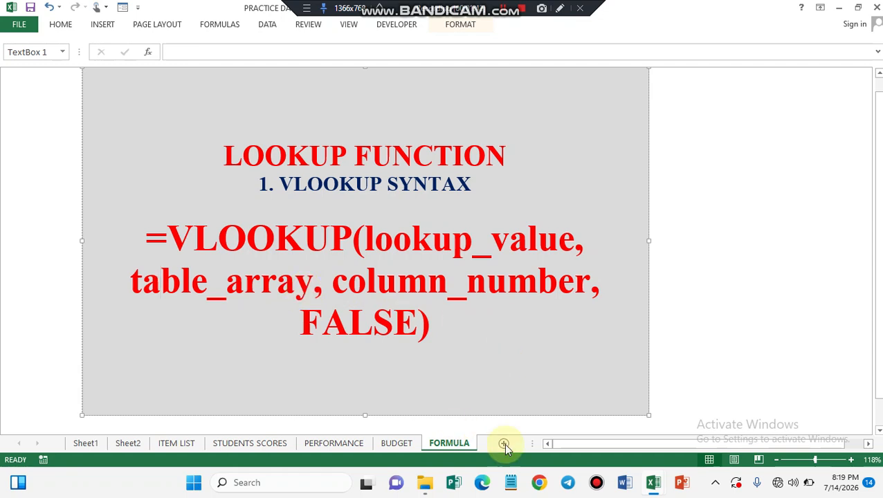
Step: Return to the DAY 8 workbook and enter the lookup value 103 in cell D2 of Sheet1
{"action": "mouse_move", "coordinate": [654, 490]}
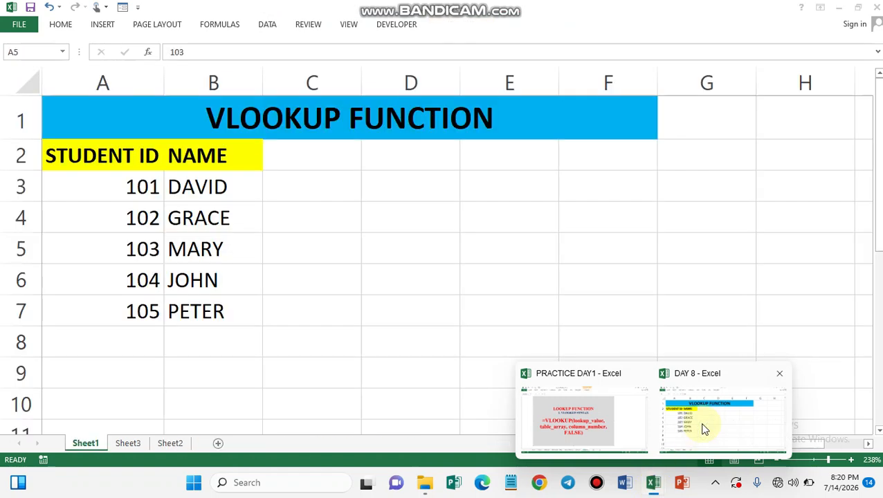
{"action": "left_click", "coordinate": [703, 429]}
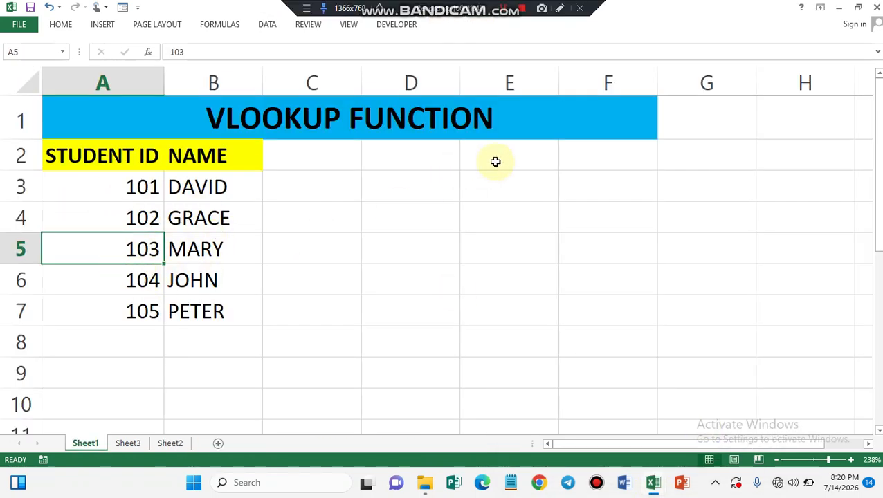
{"action": "double_click", "coordinate": [424, 161]}
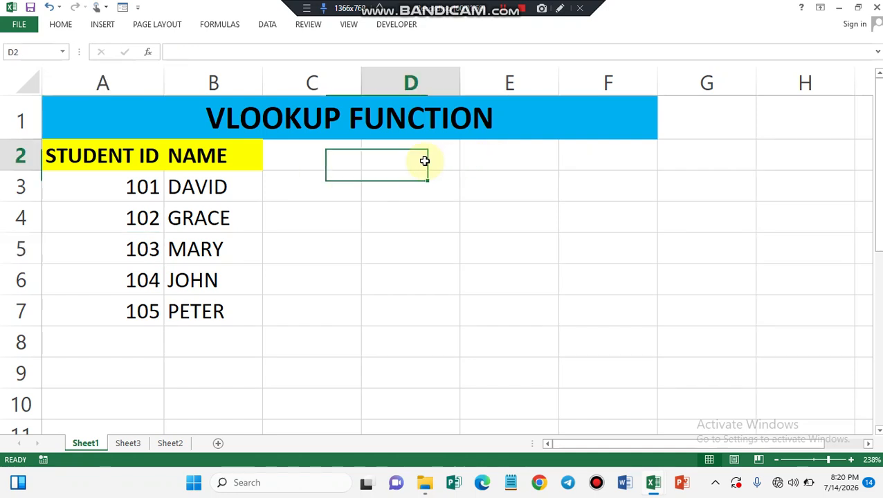
{"action": "type", "text": "103"}
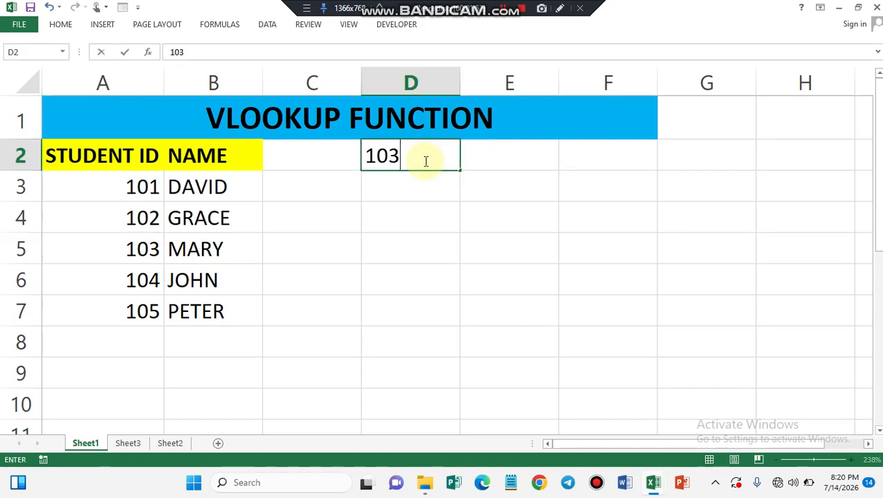
{"action": "key", "text": "Return"}
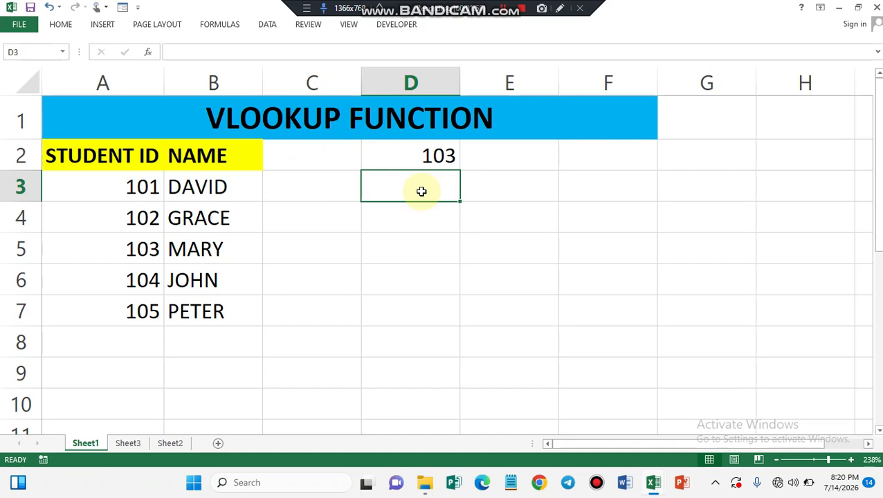
{"action": "left_click", "coordinate": [433, 154]}
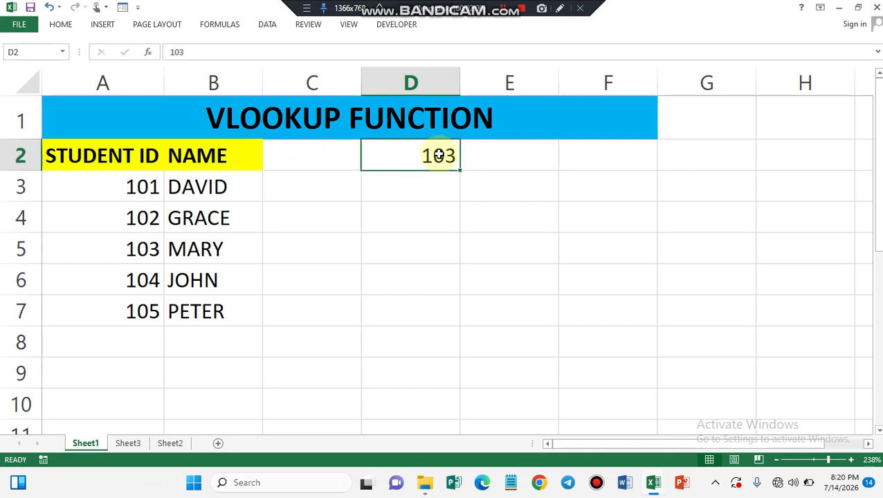
Step: Enter =VLOOKUP(D2, A3:B7, 2, FALSE) in cell E2 and check the result against row 5 of the table
{"action": "left_click", "coordinate": [530, 153]}
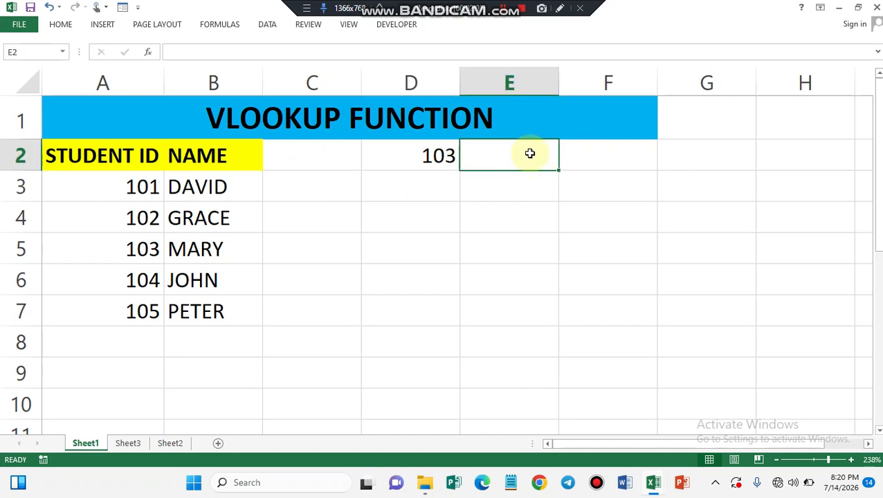
{"action": "type", "text": "="}
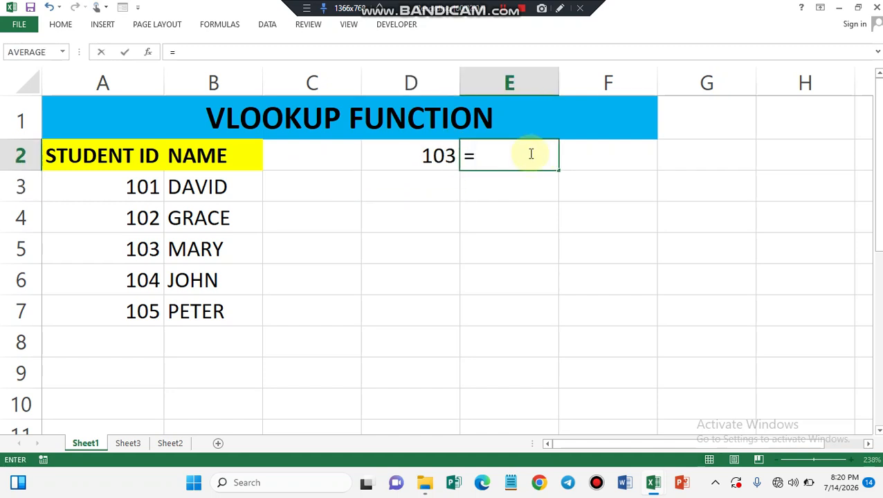
{"action": "type", "text": "VLOOKUP"}
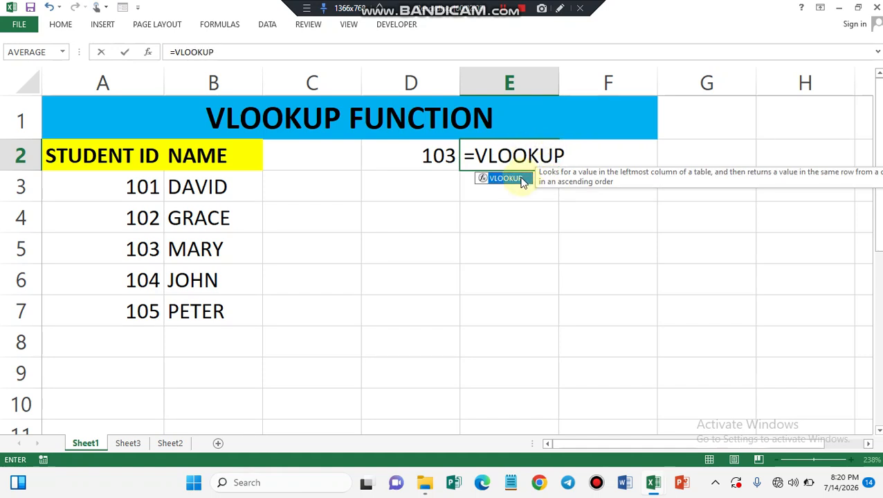
{"action": "double_click", "coordinate": [518, 179]}
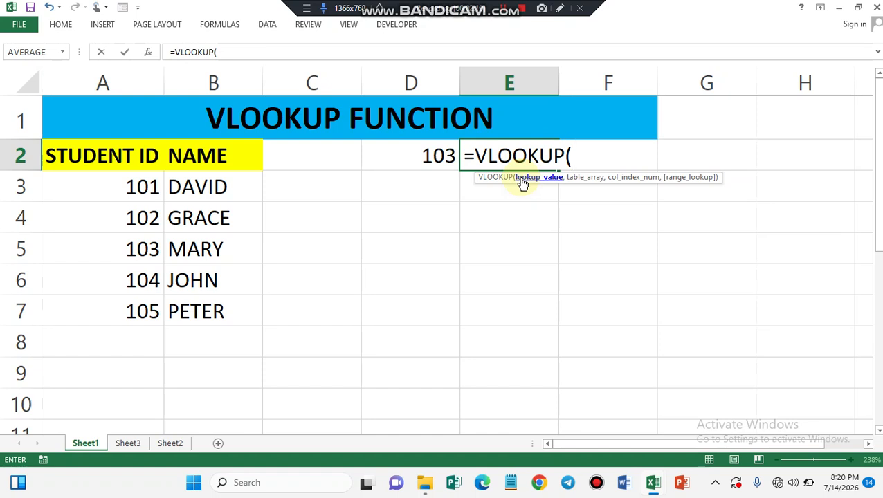
{"action": "left_click", "coordinate": [424, 157]}
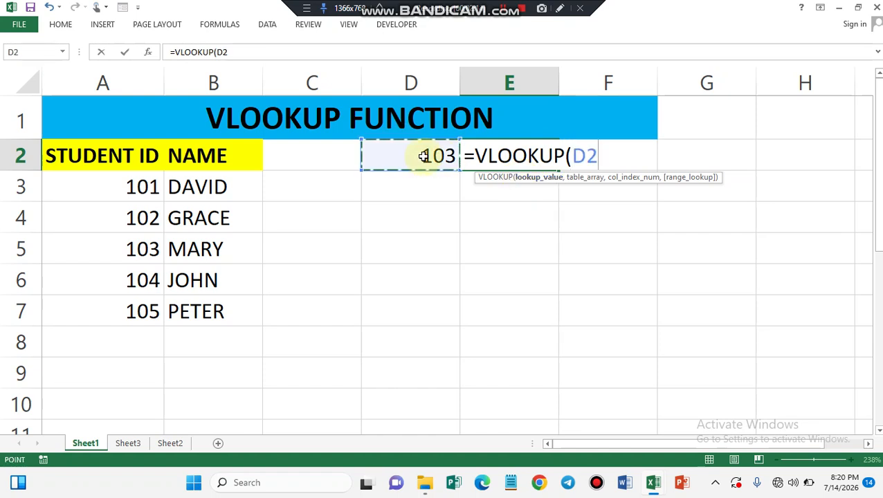
{"action": "type", "text": ","}
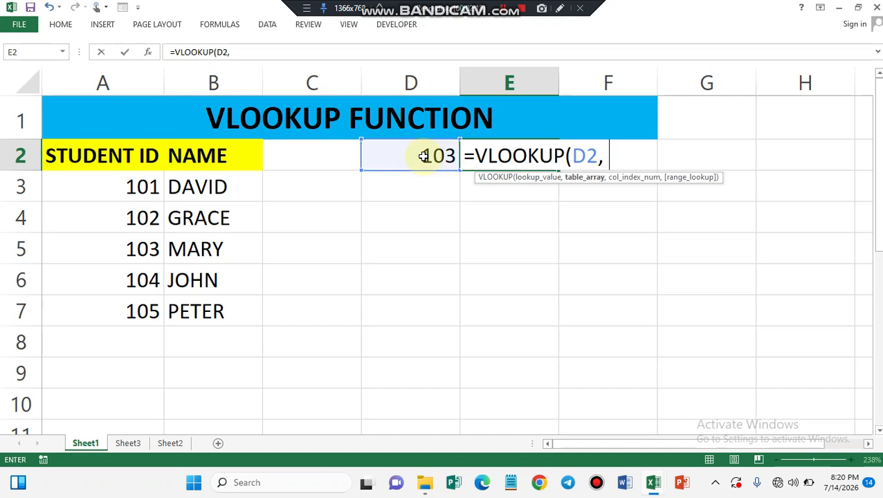
{"action": "left_click_drag", "start_coordinate": [134, 187], "coordinate": [205, 307]}
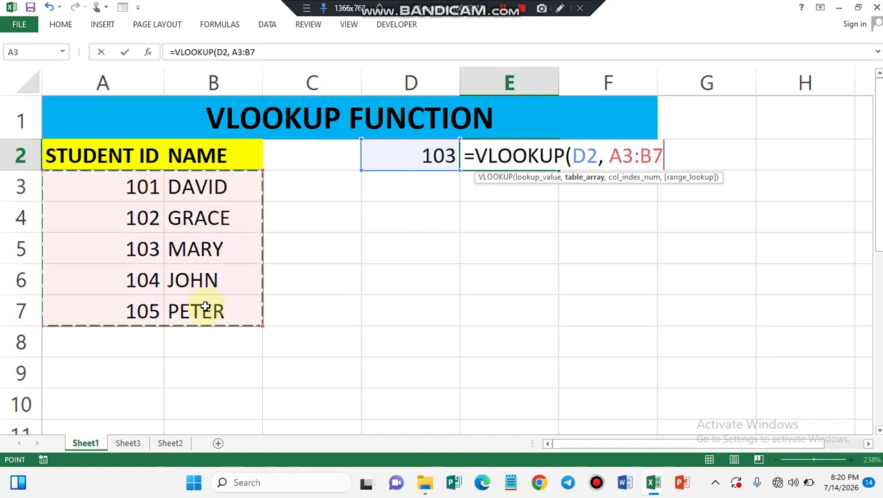
{"action": "type", "text": ","}
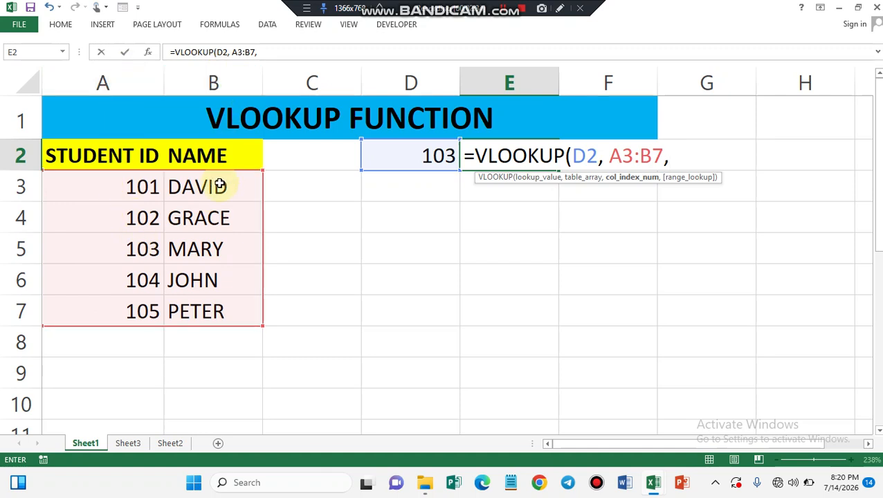
{"action": "type", "text": "2,"}
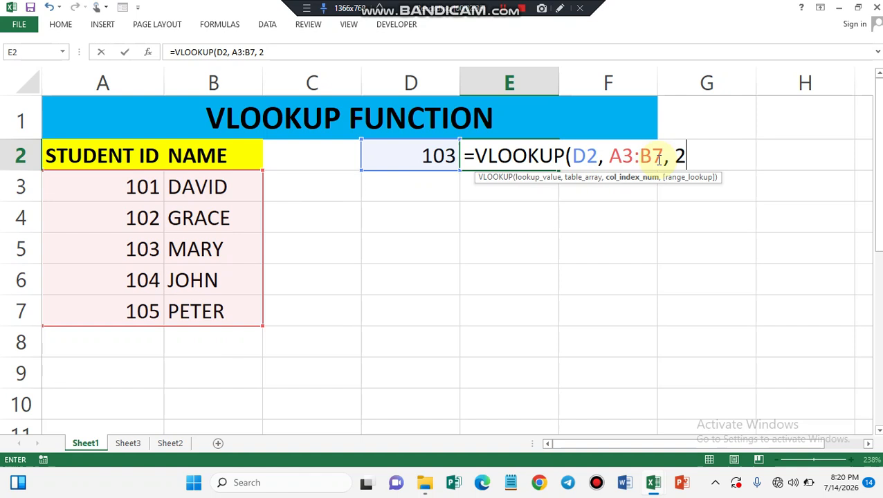
{"action": "type", "text": " FALSE"}
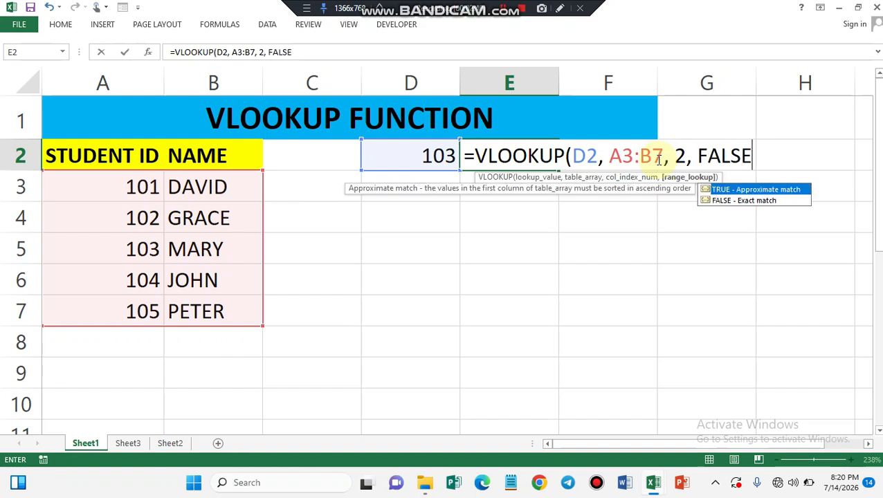
{"action": "type", "text": ")"}
{"action": "key", "text": "Return"}
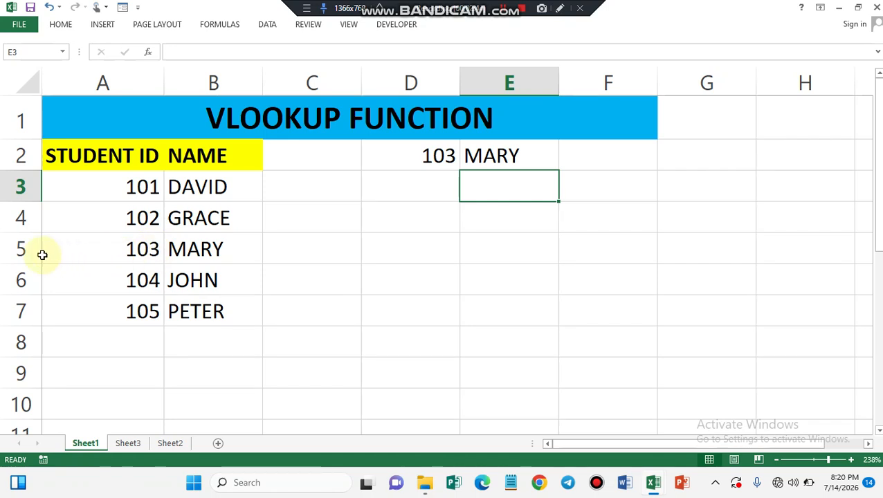
{"action": "left_click", "coordinate": [10, 251]}
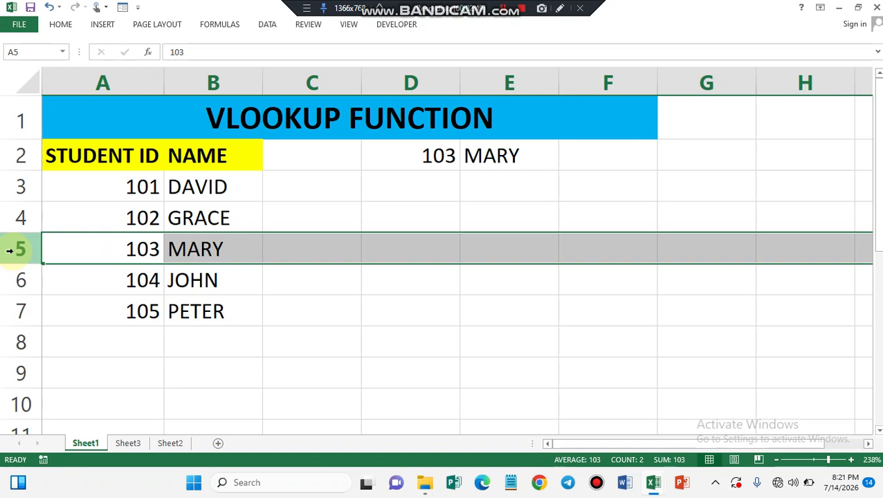
Step: Change the lookup value in D2 to 102 and compare the returned name with row 4
{"action": "double_click", "coordinate": [450, 155]}
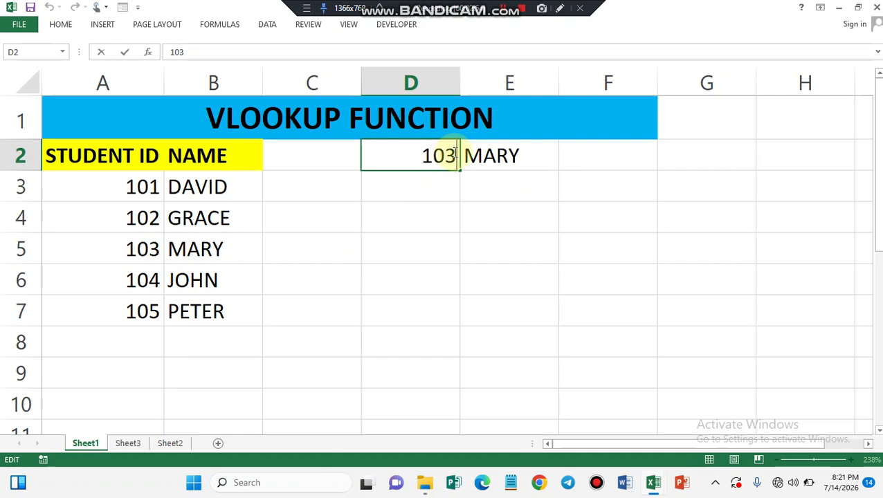
{"action": "key", "text": "BackSpace"}
{"action": "type", "text": "2"}
{"action": "key", "text": "Return"}
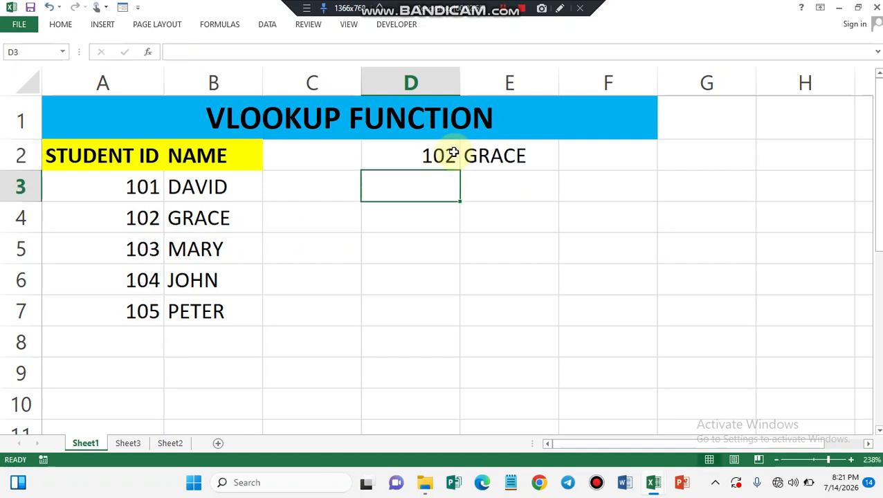
{"action": "left_click", "coordinate": [15, 216]}
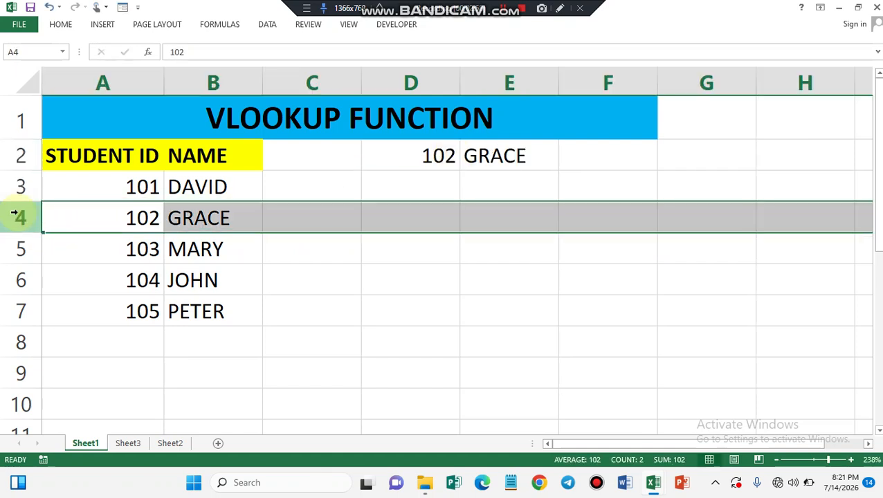
Step: Set the lookup value in D2 to 105 and compare the returned name with row 7
{"action": "double_click", "coordinate": [457, 156]}
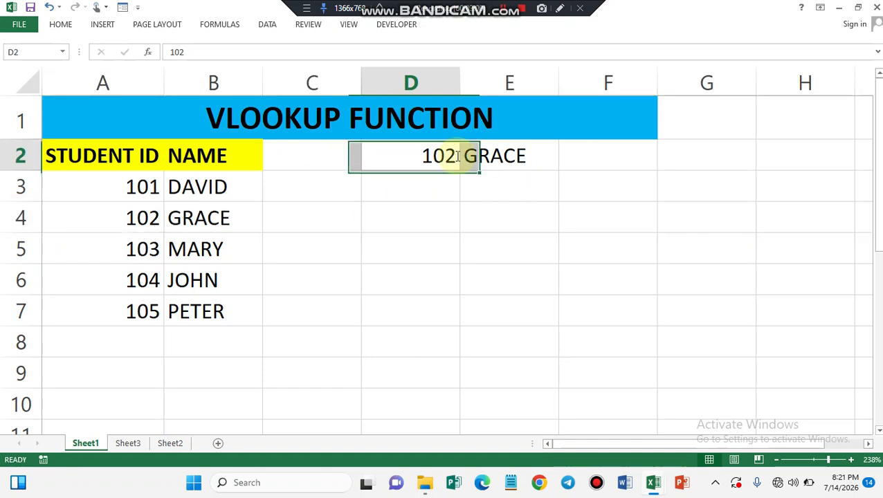
{"action": "key", "text": "BackSpace"}
{"action": "type", "text": "5"}
{"action": "key", "text": "Return"}
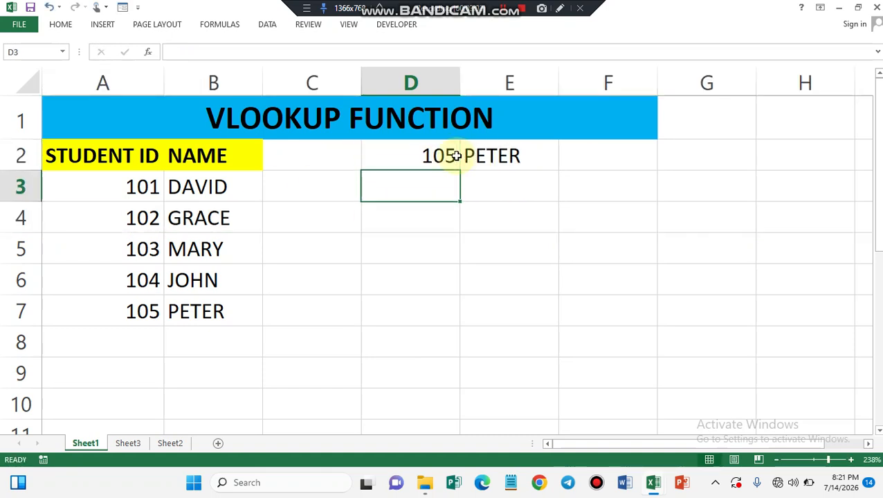
{"action": "left_click", "coordinate": [22, 313]}
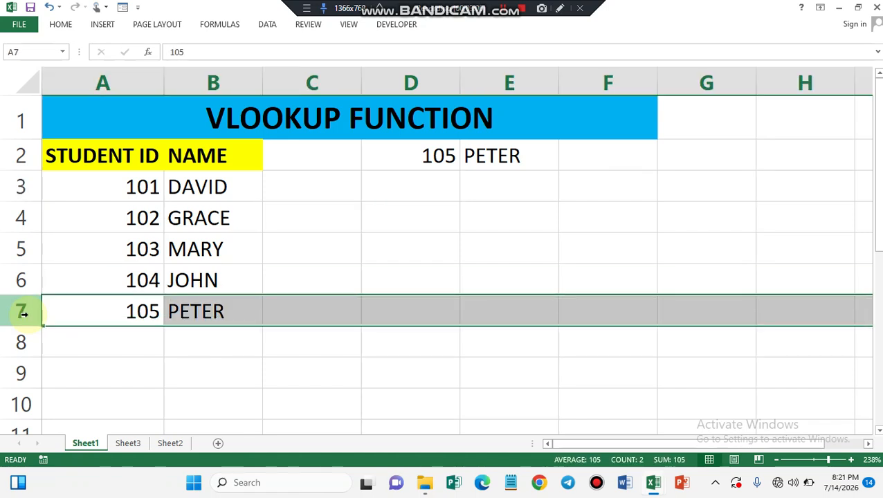